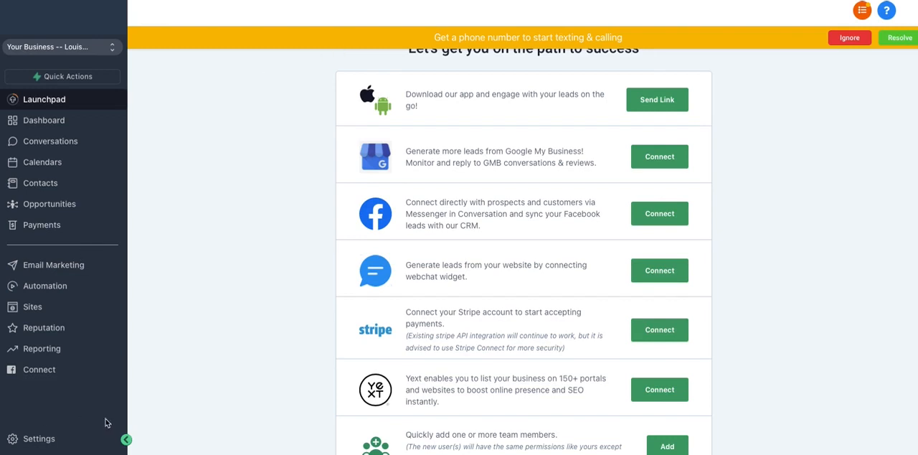
In the phone number settings, start adding a number and search for available United States numbers with area code 502.
{"action": "left_click", "coordinate": [39, 439]}
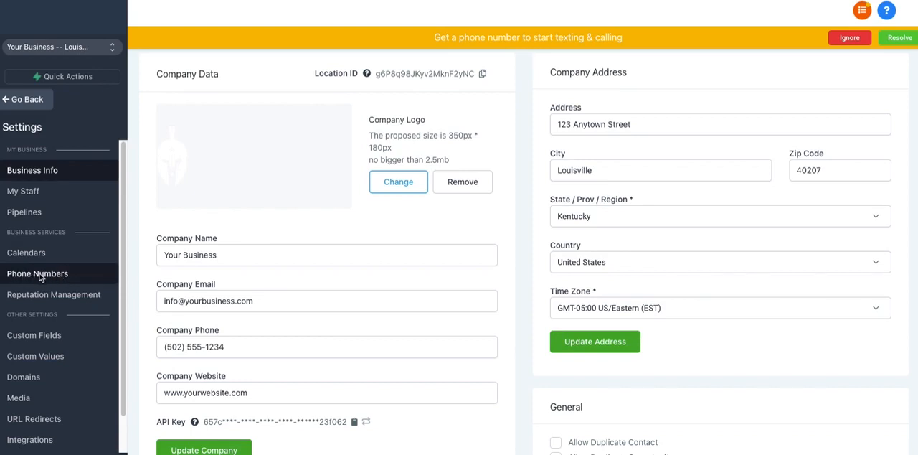
{"action": "left_click", "coordinate": [44, 278]}
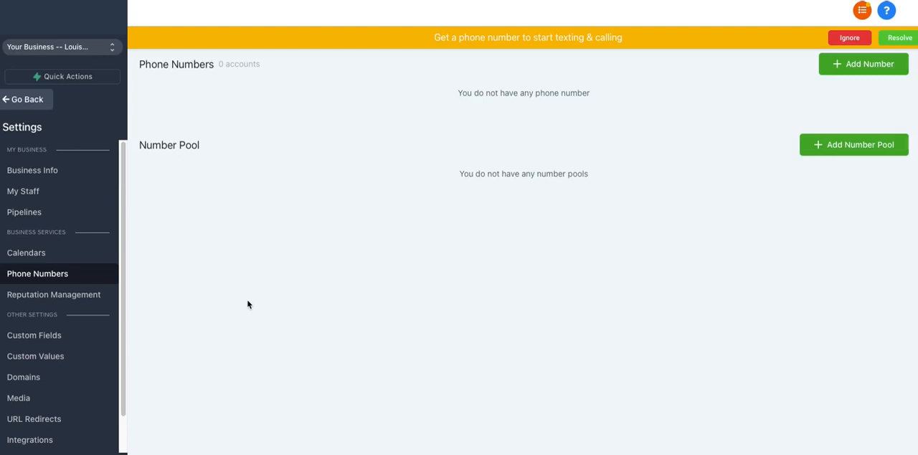
{"action": "left_click", "coordinate": [862, 66]}
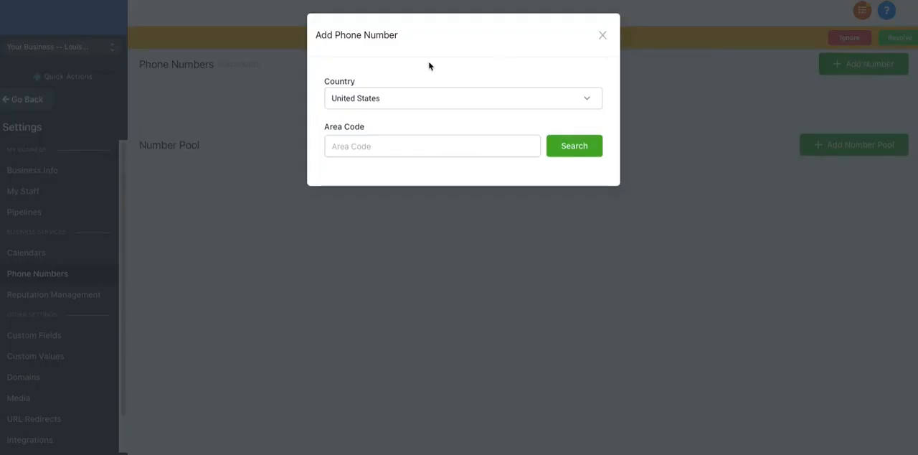
{"action": "left_click", "coordinate": [360, 99]}
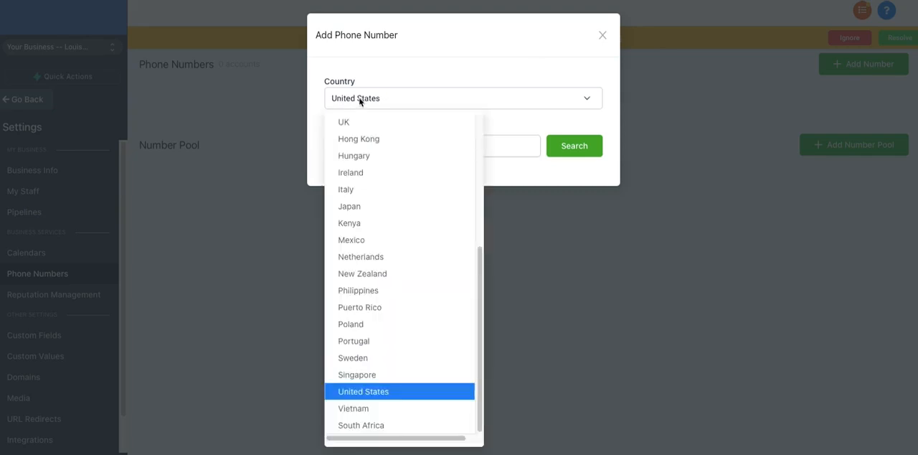
{"action": "left_click", "coordinate": [384, 392]}
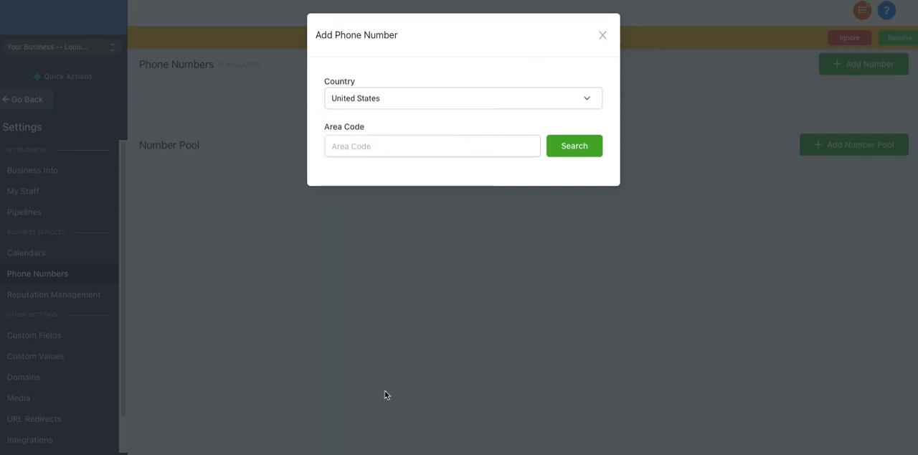
{"action": "left_click", "coordinate": [368, 149]}
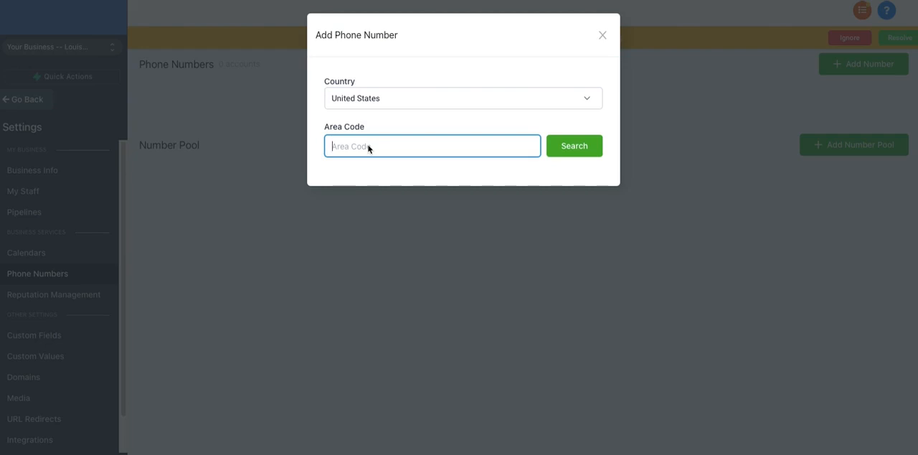
{"action": "type", "text": "502"}
{"action": "left_click", "coordinate": [565, 148]}
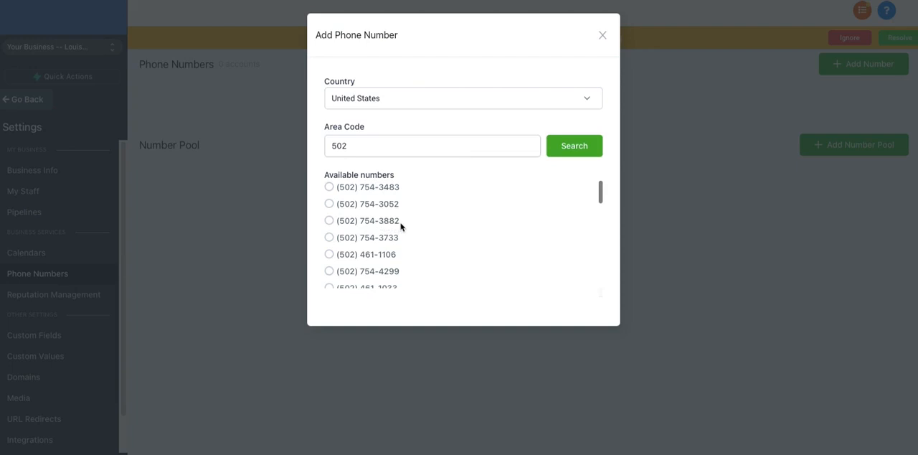
Choose the third number in the list of available numbers and save it to the account.
{"action": "scroll", "coordinate": [412, 234], "scroll_direction": "down", "scroll_amount": 1}
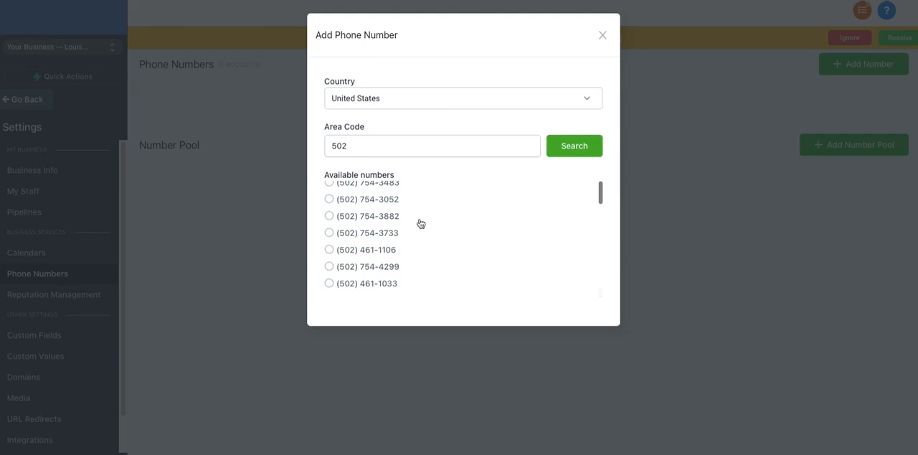
{"action": "scroll", "coordinate": [420, 223], "scroll_direction": "down", "scroll_amount": 3}
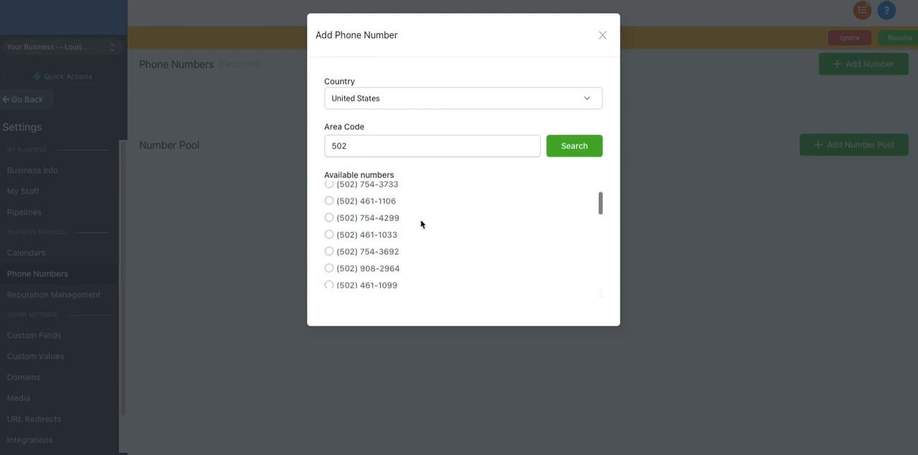
{"action": "scroll", "coordinate": [421, 226], "scroll_direction": "down", "scroll_amount": 4}
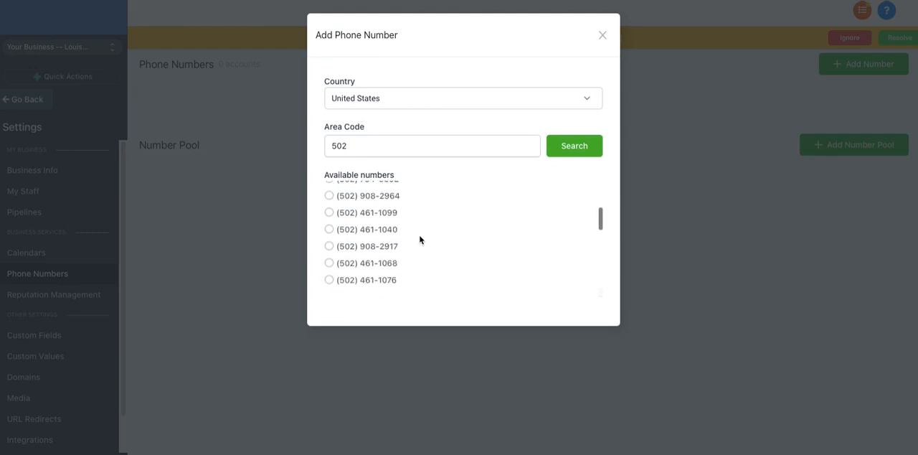
{"action": "scroll", "coordinate": [421, 240], "scroll_direction": "down", "scroll_amount": 5}
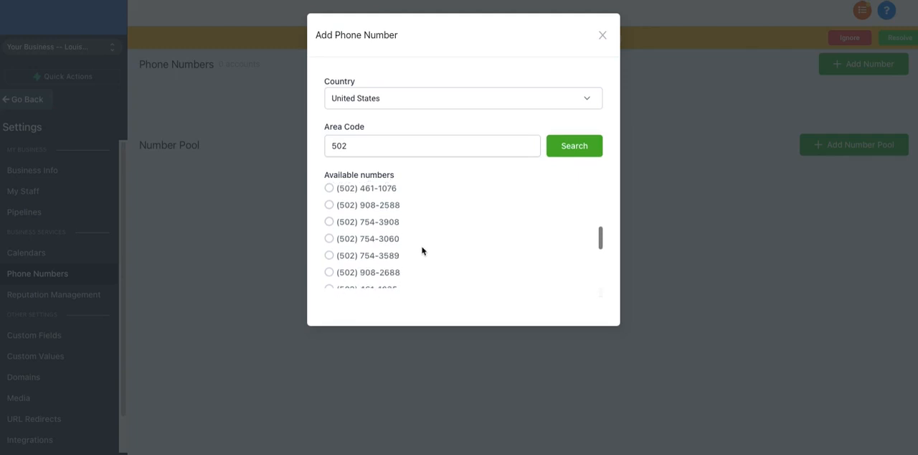
{"action": "scroll", "coordinate": [422, 249], "scroll_direction": "down", "scroll_amount": 5}
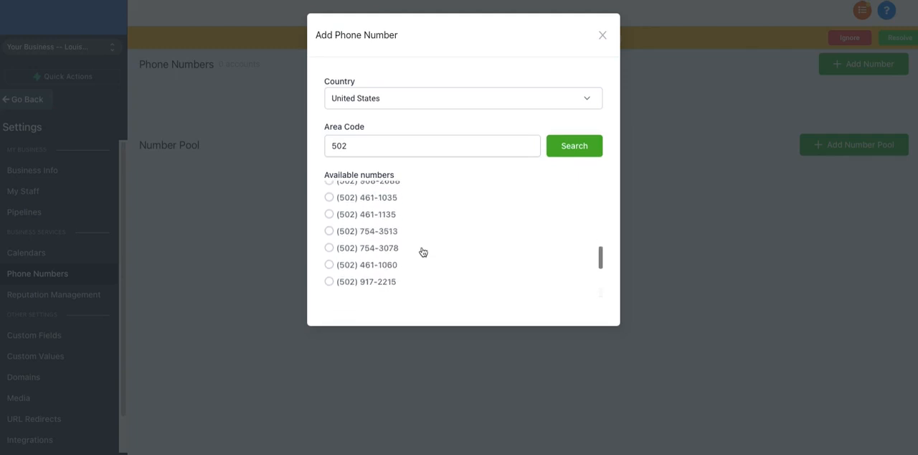
{"action": "scroll", "coordinate": [422, 250], "scroll_direction": "down", "scroll_amount": 2}
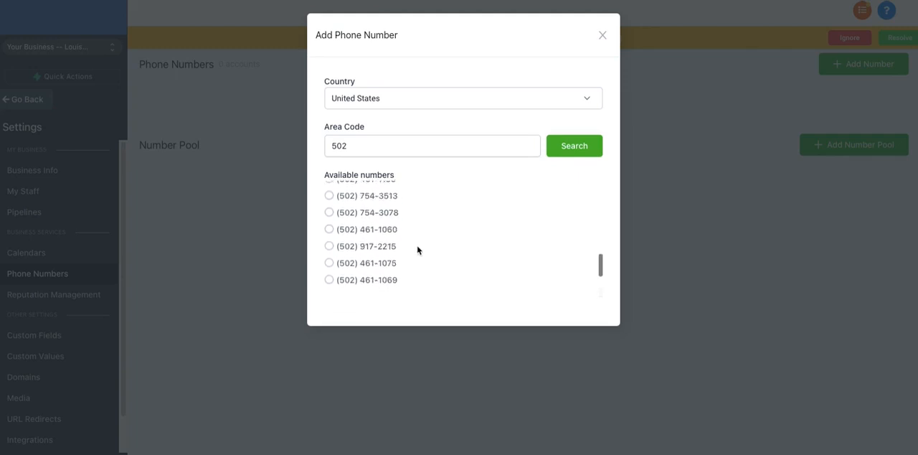
{"action": "scroll", "coordinate": [419, 251], "scroll_direction": "down", "scroll_amount": 3}
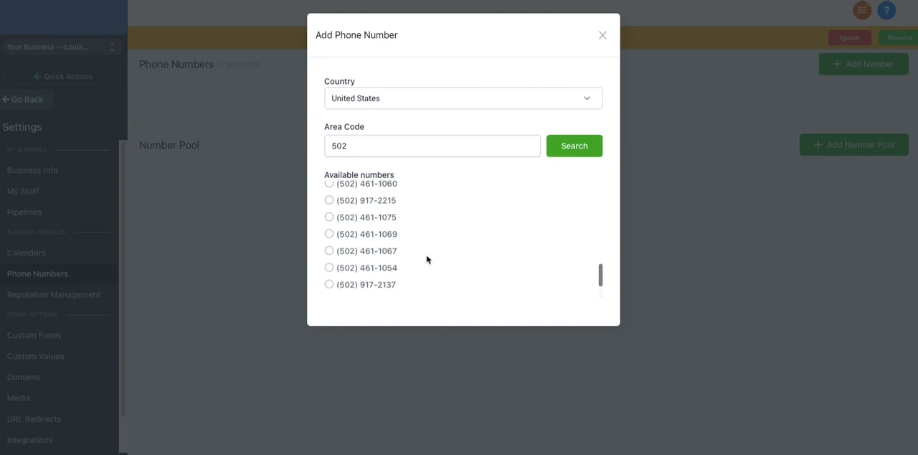
{"action": "scroll", "coordinate": [427, 259], "scroll_direction": "up", "scroll_amount": 10}
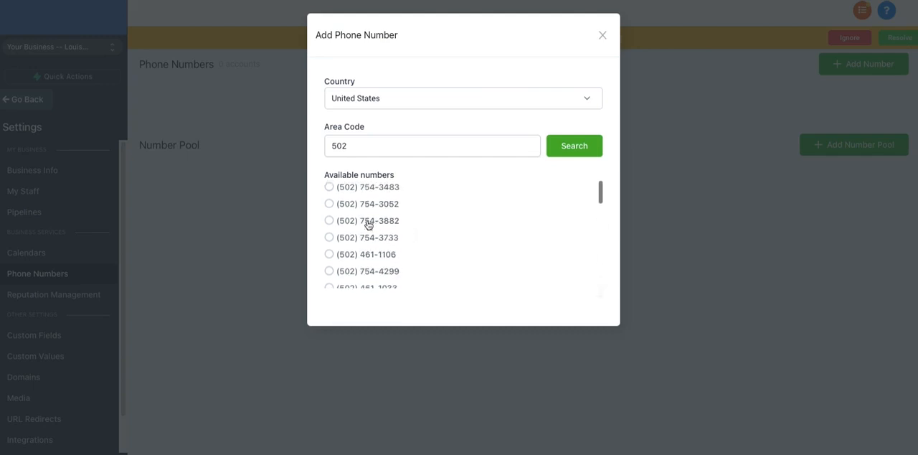
{"action": "left_click", "coordinate": [350, 223]}
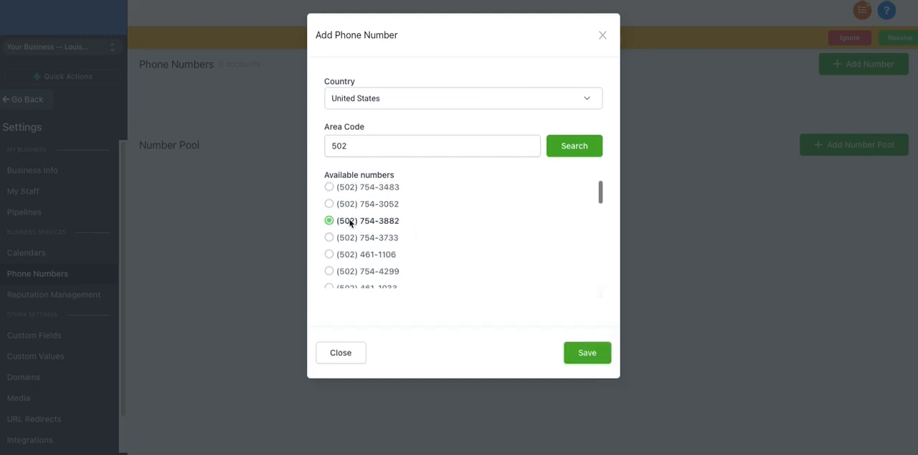
{"action": "left_click", "coordinate": [582, 353]}
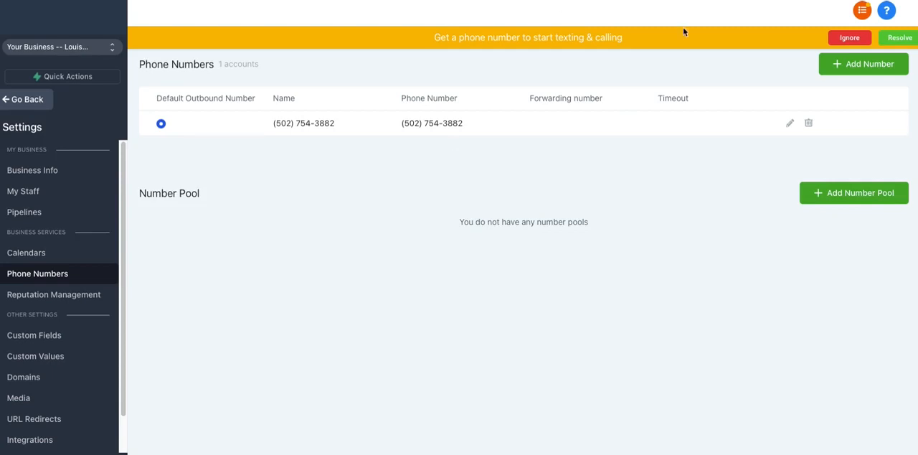
Edit the added phone number, naming it My Business and entering the business's phone number for call forwarding.
{"action": "left_click", "coordinate": [789, 124]}
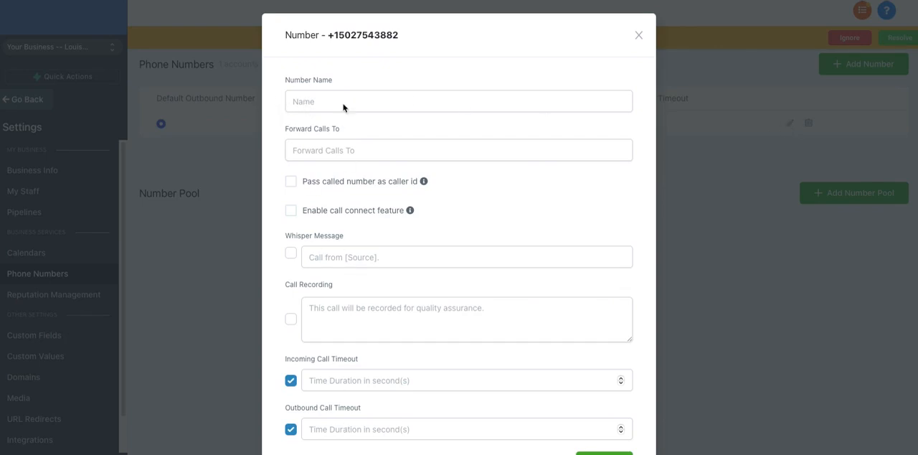
{"action": "left_click", "coordinate": [339, 103]}
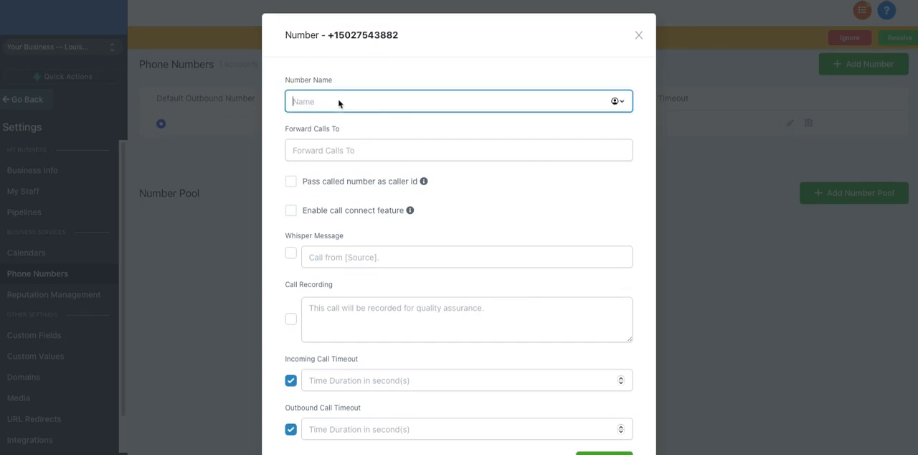
{"action": "type", "text": "My Business"}
{"action": "left_click", "coordinate": [346, 157]}
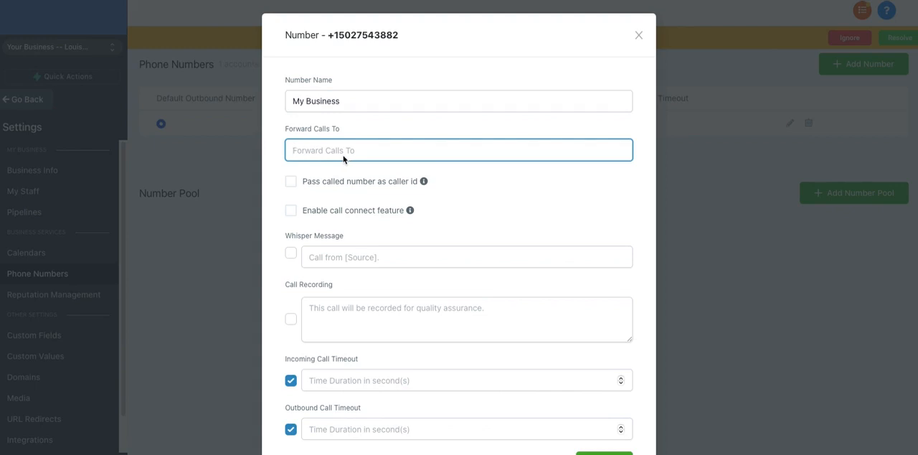
{"action": "type", "text": "+150255-"}
{"action": "type", "text": "234"}
Enable the whisper message with the text "call from the platform" and turn on call recording.
{"action": "left_click", "coordinate": [289, 253]}
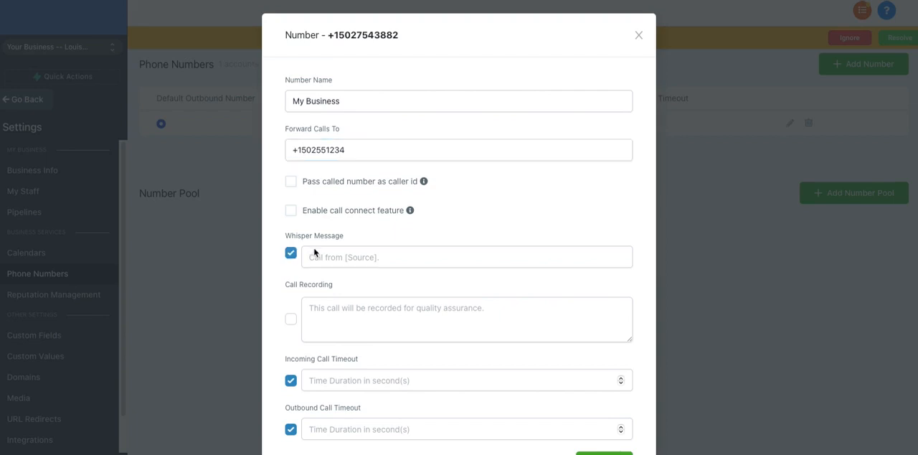
{"action": "left_click", "coordinate": [323, 262]}
{"action": "type", "text": "call"}
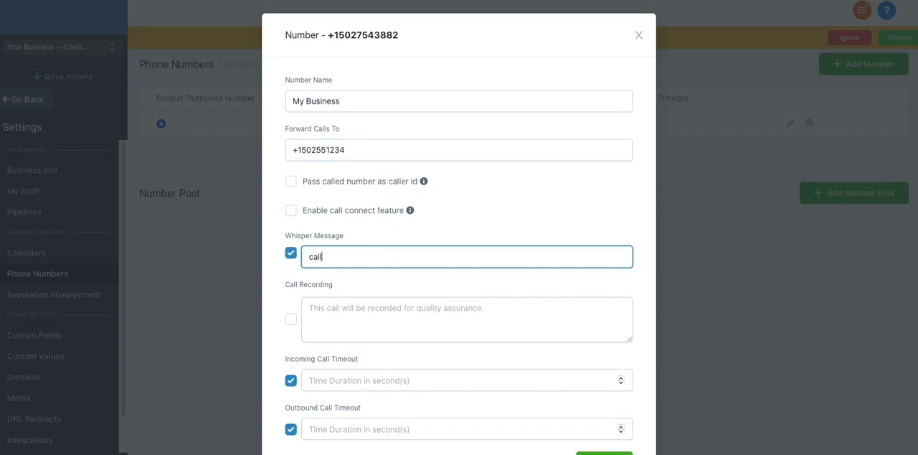
{"action": "type", "text": " from the platform"}
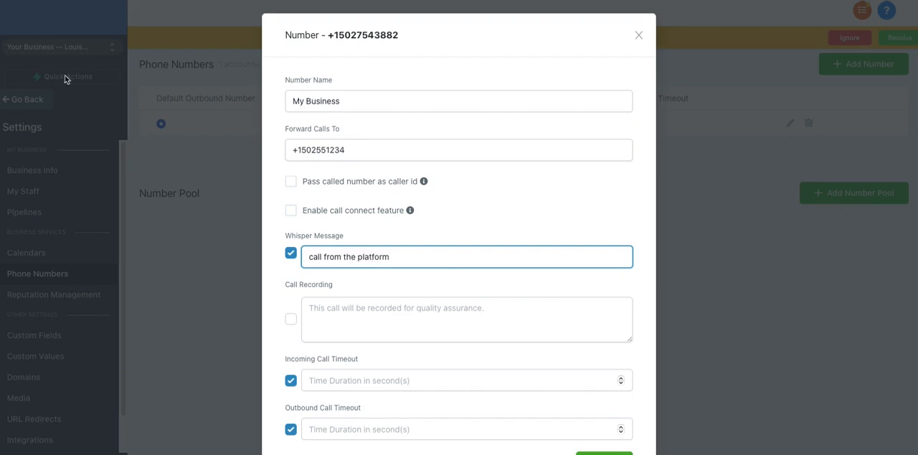
{"action": "left_click", "coordinate": [291, 319]}
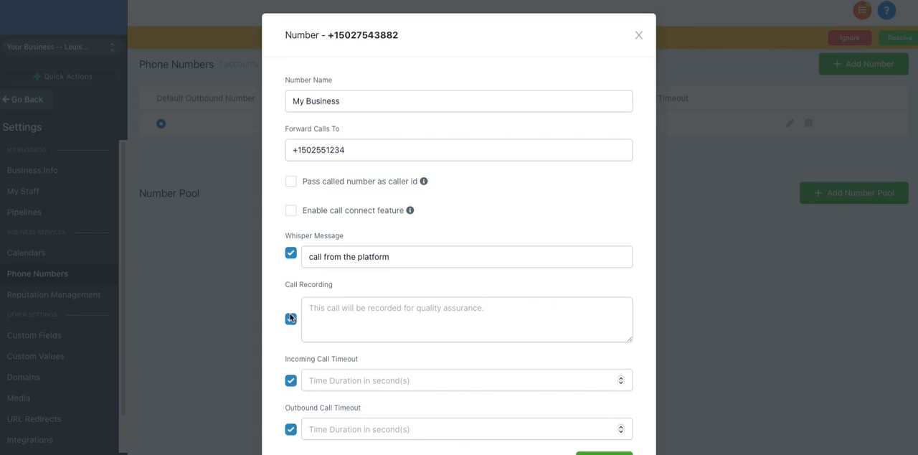
Set the incoming call timeout to 10 seconds and update the phone number's settings.
{"action": "scroll", "coordinate": [294, 319], "scroll_direction": "down", "scroll_amount": 1}
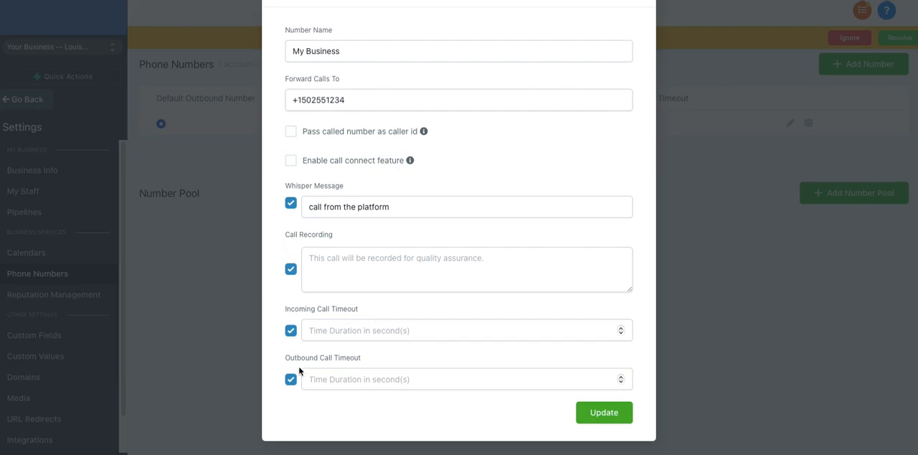
{"action": "left_click", "coordinate": [620, 327]}
{"action": "left_click", "coordinate": [621, 327]}
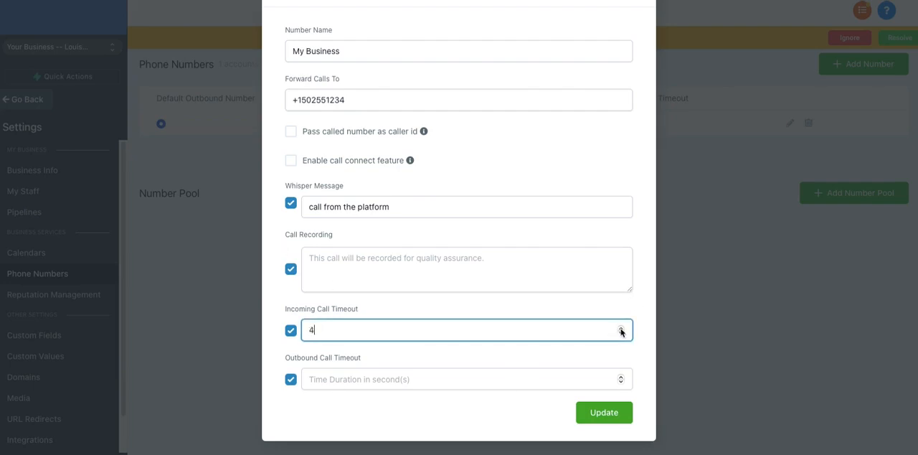
{"action": "left_click", "coordinate": [621, 326]}
{"action": "left_click", "coordinate": [621, 327]}
{"action": "left_click", "coordinate": [621, 327]}
{"action": "left_click", "coordinate": [621, 327]}
{"action": "left_click", "coordinate": [621, 327]}
{"action": "left_click", "coordinate": [621, 327]}
{"action": "left_click", "coordinate": [595, 412]}
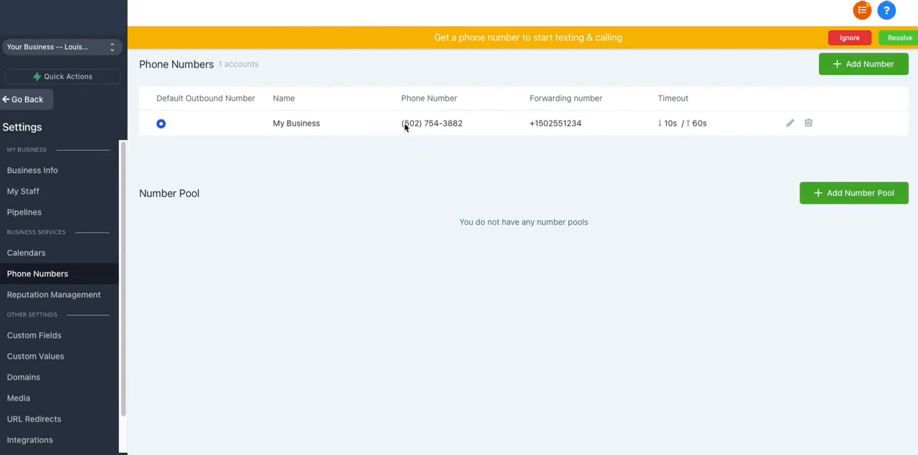
{"action": "left_click_drag", "start_coordinate": [403, 124], "coordinate": [469, 123]}
{"action": "left_click_drag", "start_coordinate": [538, 123], "coordinate": [602, 127]}
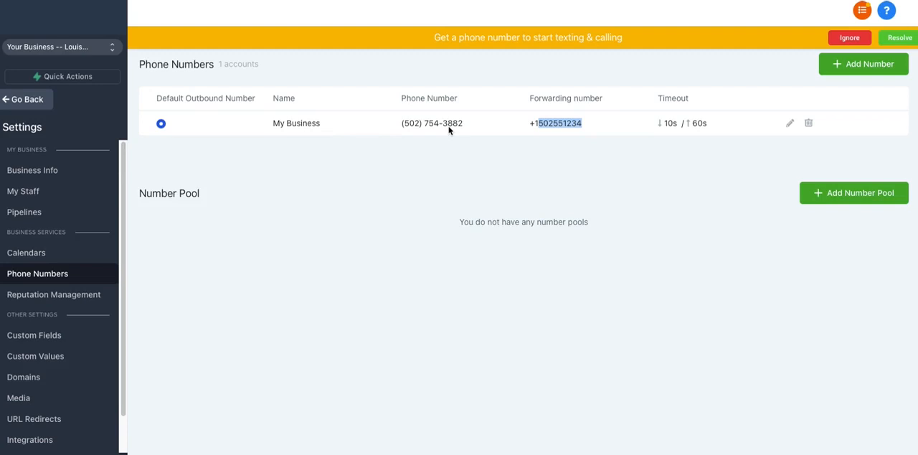
{"action": "left_click", "coordinate": [402, 127]}
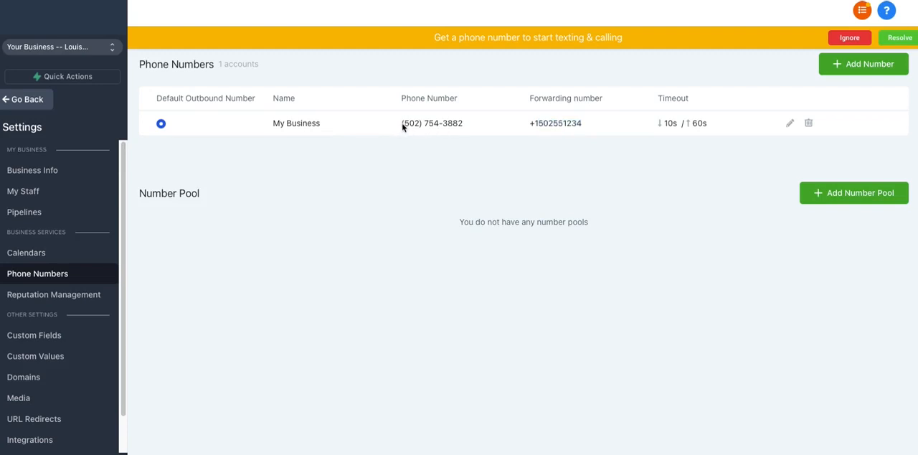
{"action": "left_click_drag", "start_coordinate": [403, 127], "coordinate": [467, 125]}
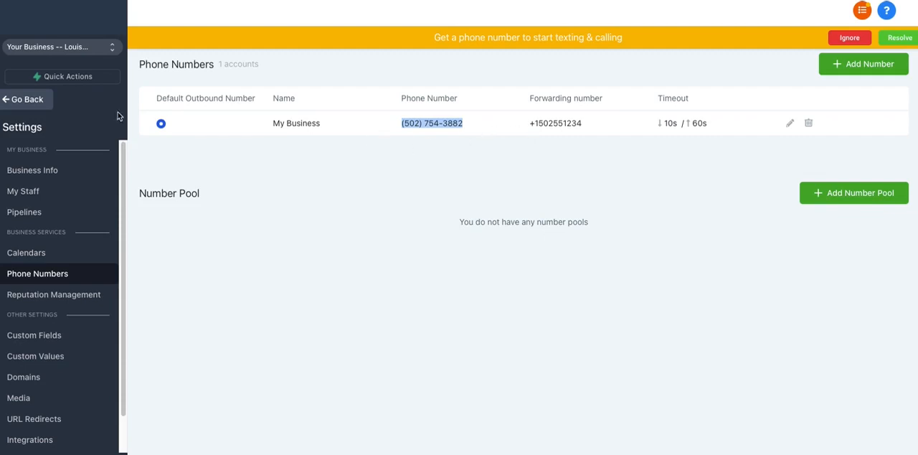
Open the Business Info settings and go to the Call & Voicemail Settings section.
{"action": "scroll", "coordinate": [78, 265], "scroll_direction": "down", "scroll_amount": 1}
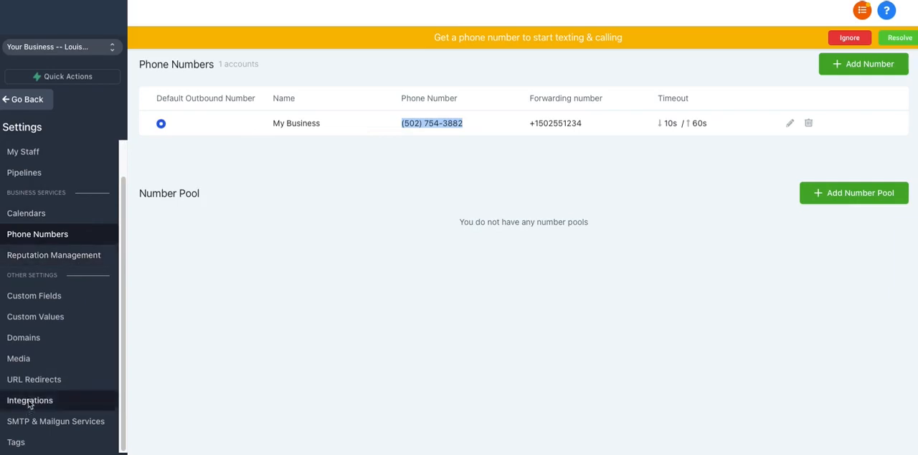
{"action": "scroll", "coordinate": [47, 266], "scroll_direction": "up", "scroll_amount": 1}
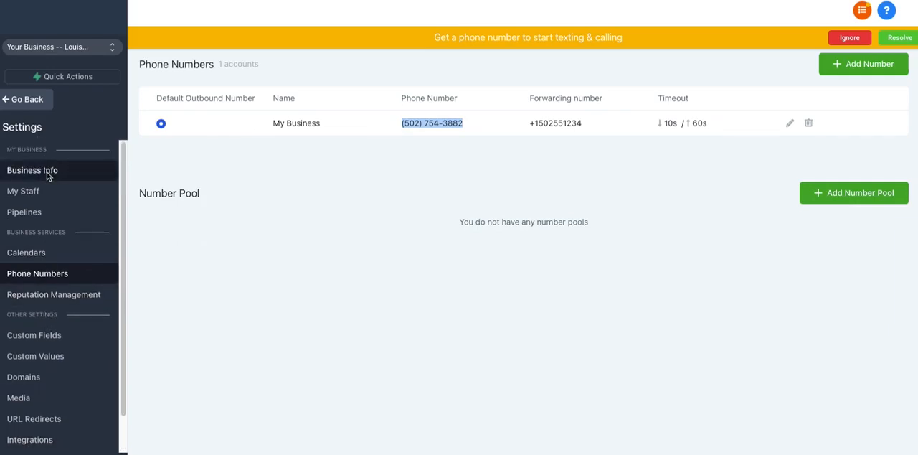
{"action": "left_click", "coordinate": [47, 176]}
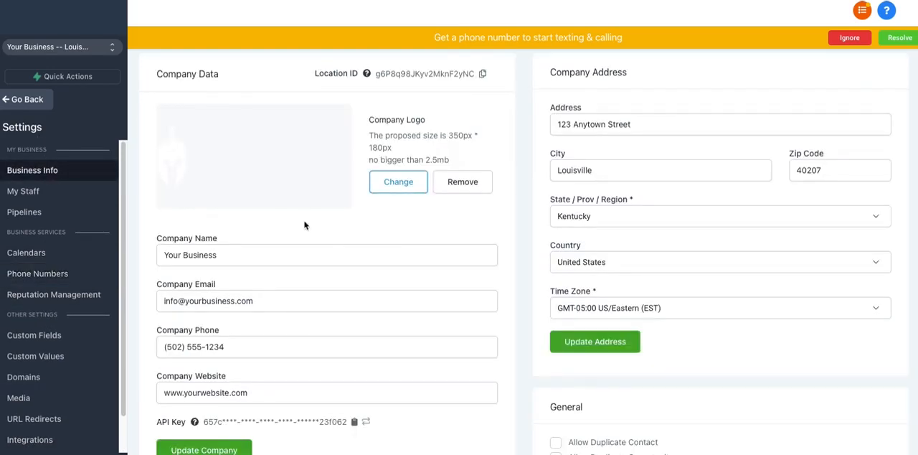
{"action": "scroll", "coordinate": [315, 230], "scroll_direction": "down", "scroll_amount": 10}
{"action": "scroll", "coordinate": [316, 239], "scroll_direction": "down", "scroll_amount": 1}
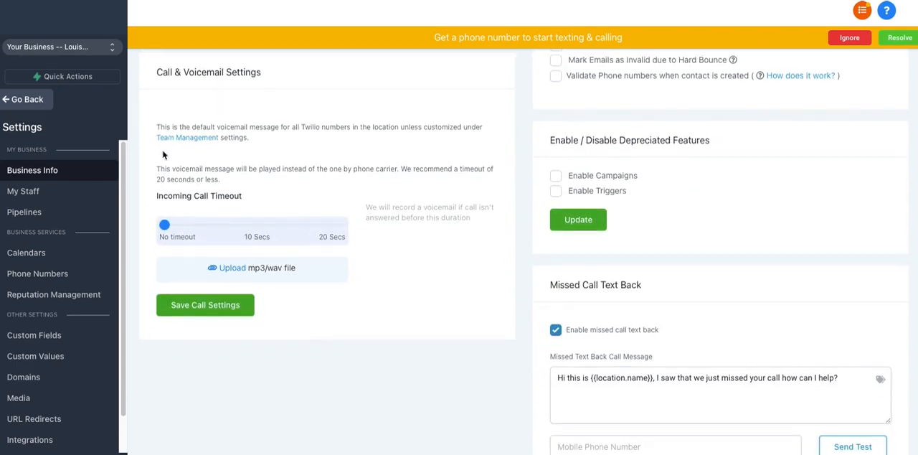